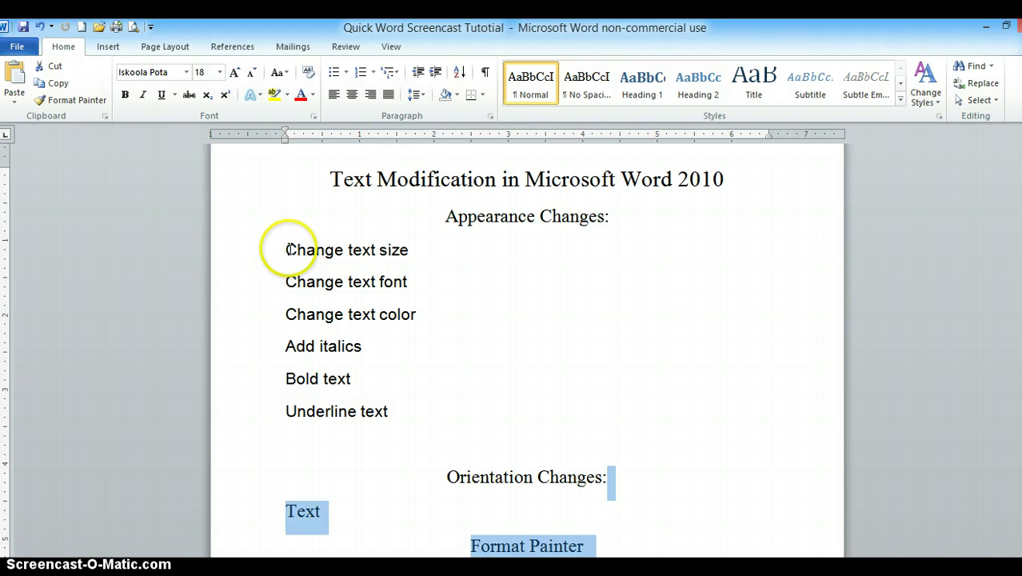
Set the font size of the "Change text size" line to 18
left_click_drag(288, 249, 402, 250)
left_click(409, 253)
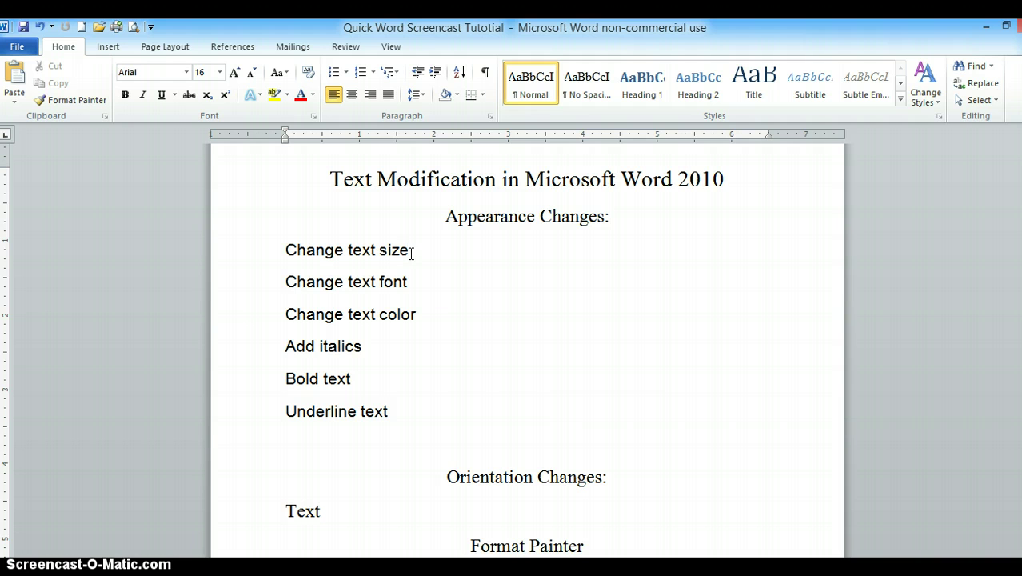
key("shift+Left")
key("shift+Left")
key("shift+Left")
key("shift+Left")
key("shift+Left")
key("shift+Left")
key("shift+Left")
key("shift+Left")
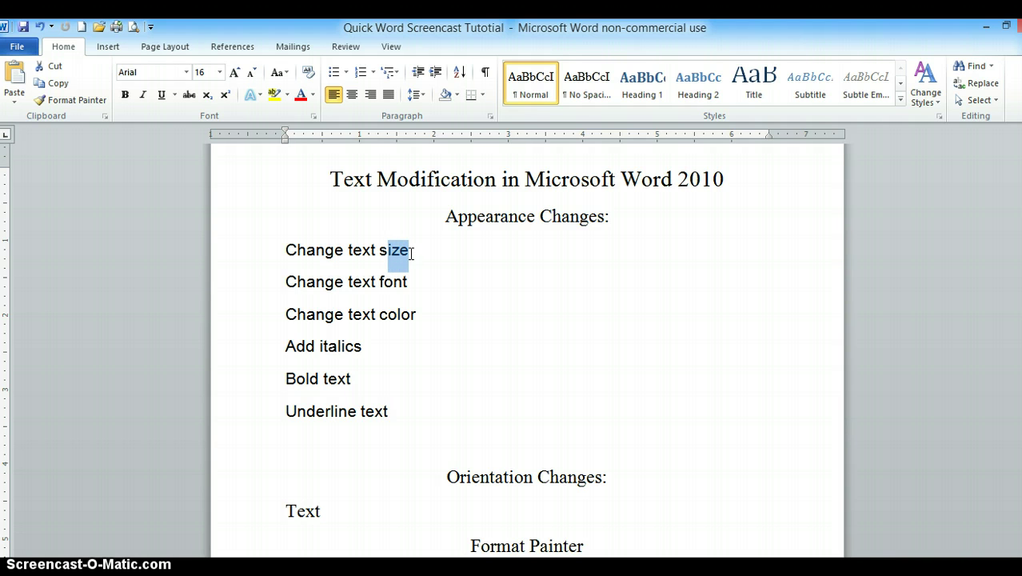
key("shift+Left")
key("shift+Left")
key("shift+Left")
key("shift+Left")
key("shift+Left")
key("shift+Left")
key("shift+Left")
key("shift+Left")
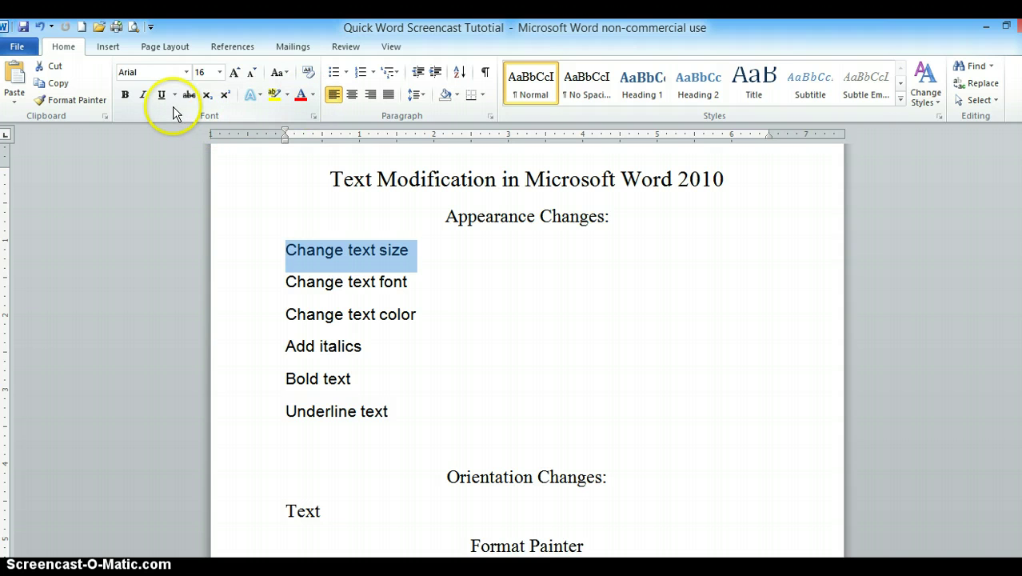
left_click(220, 74)
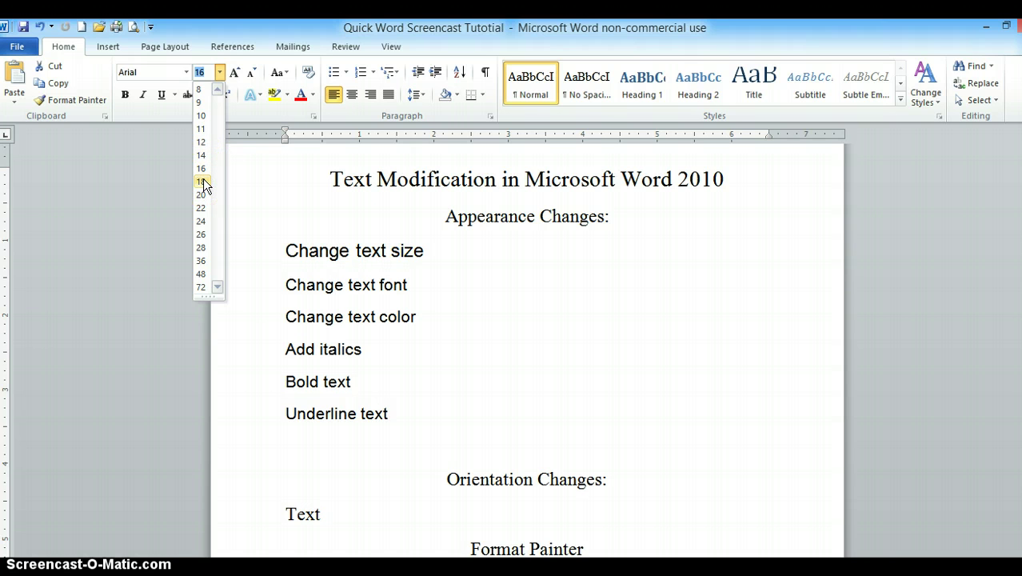
left_click(358, 274)
Change the font of the "Change text font" line to Arial Black
left_click(409, 285)
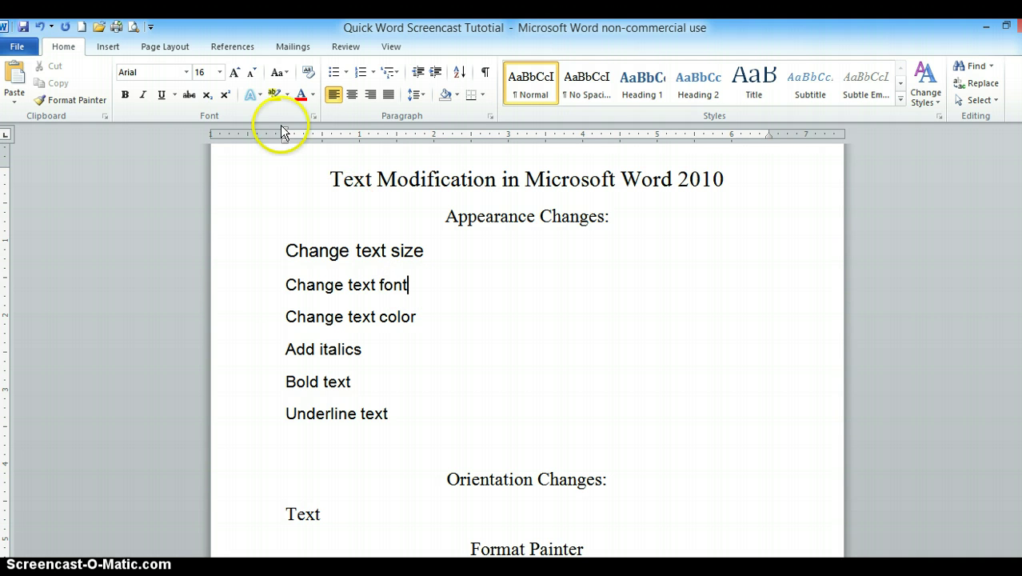
left_click(409, 286)
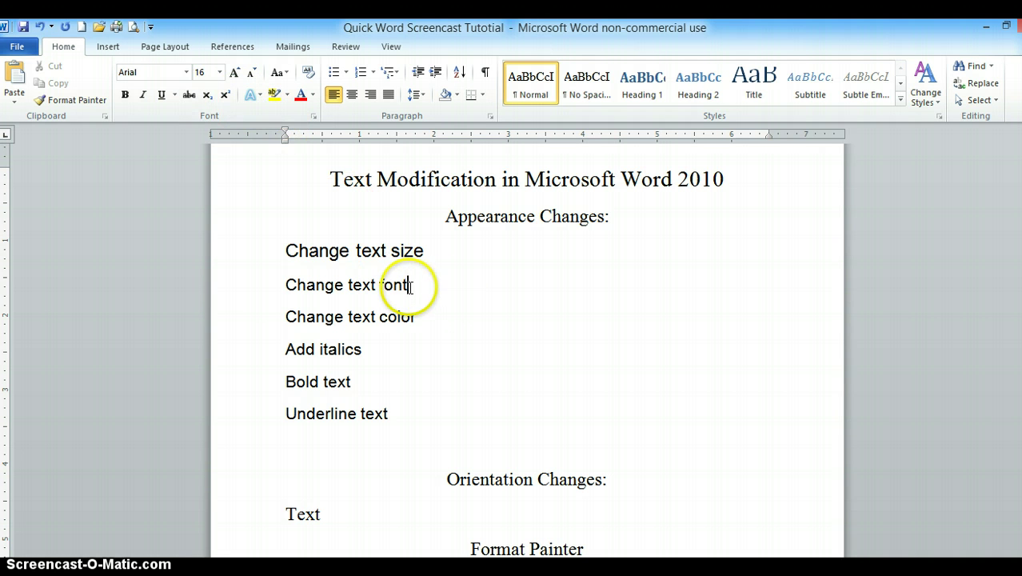
left_click_drag(409, 286, 310, 288)
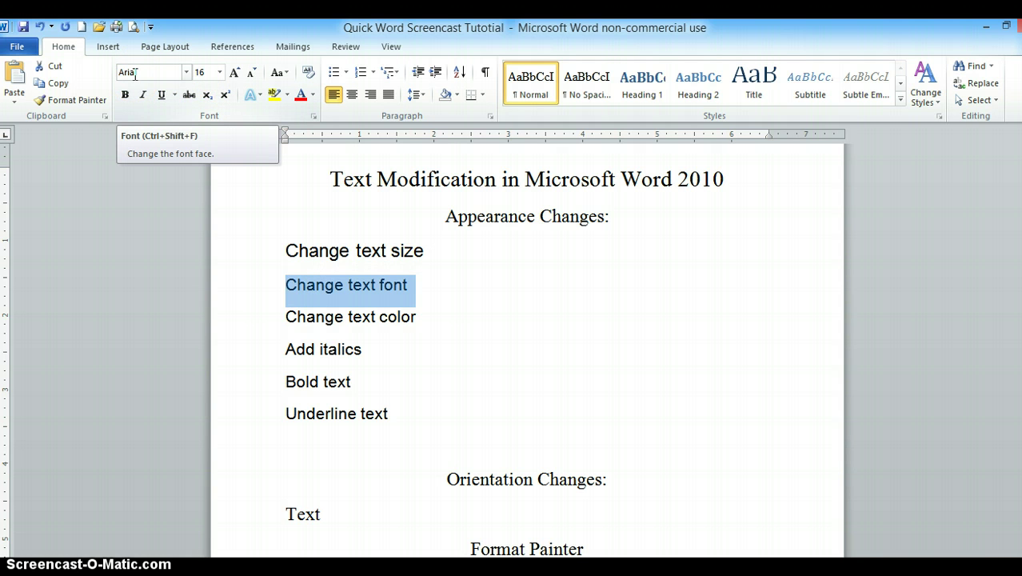
left_click(186, 71)
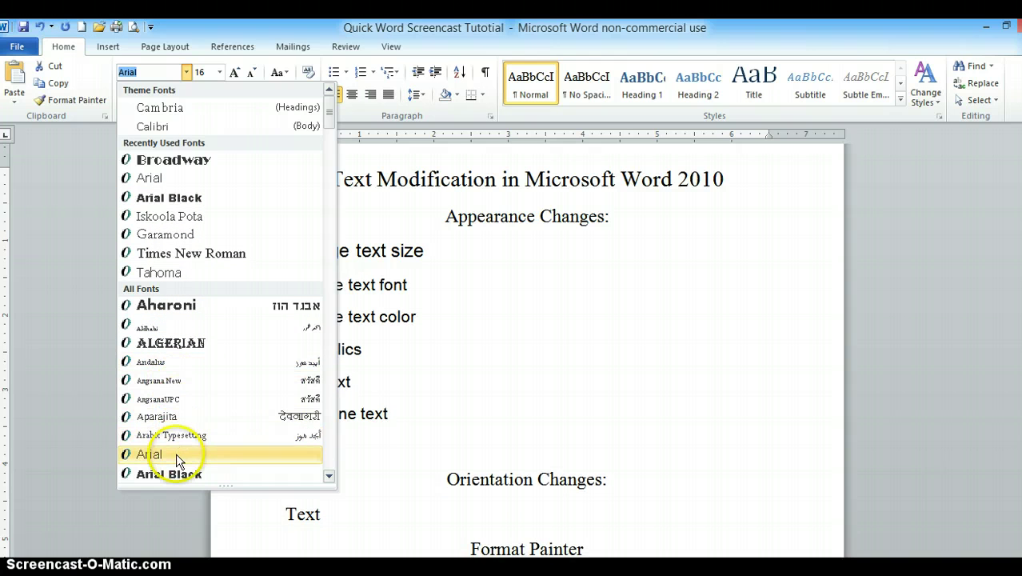
left_click(172, 474)
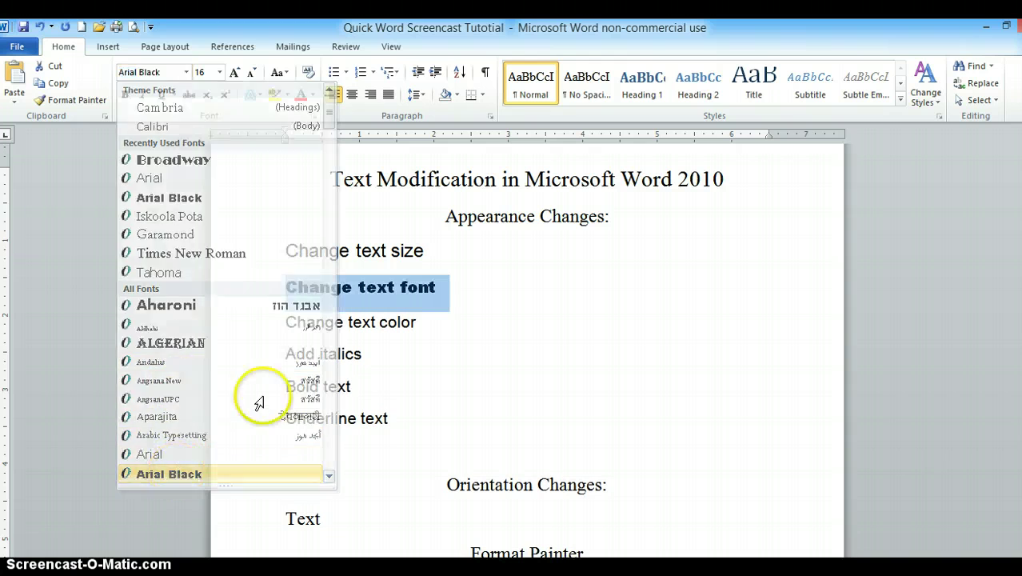
Color the "Change text color" line with the standard purple
left_click(419, 323)
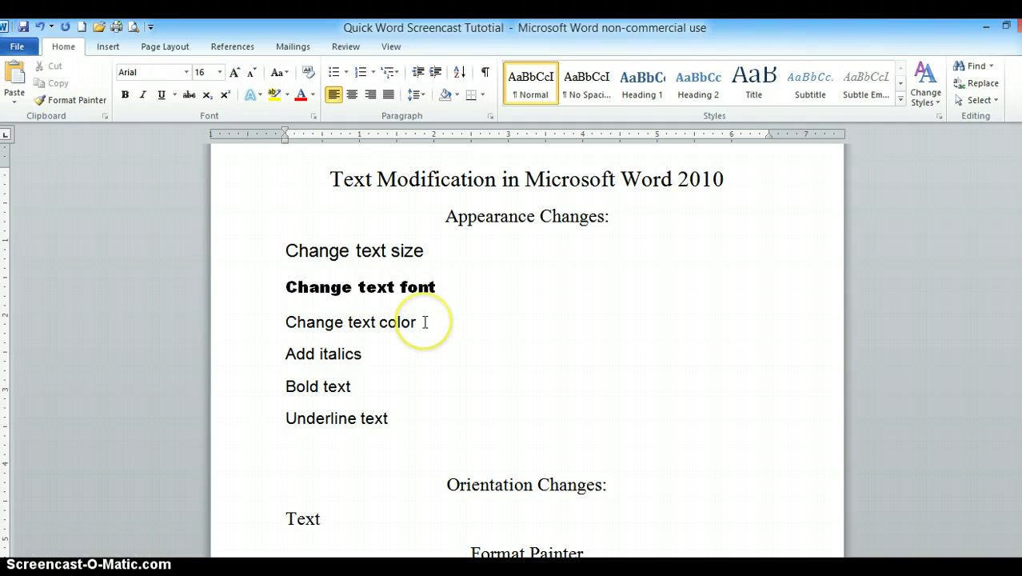
left_click_drag(418, 321, 315, 322)
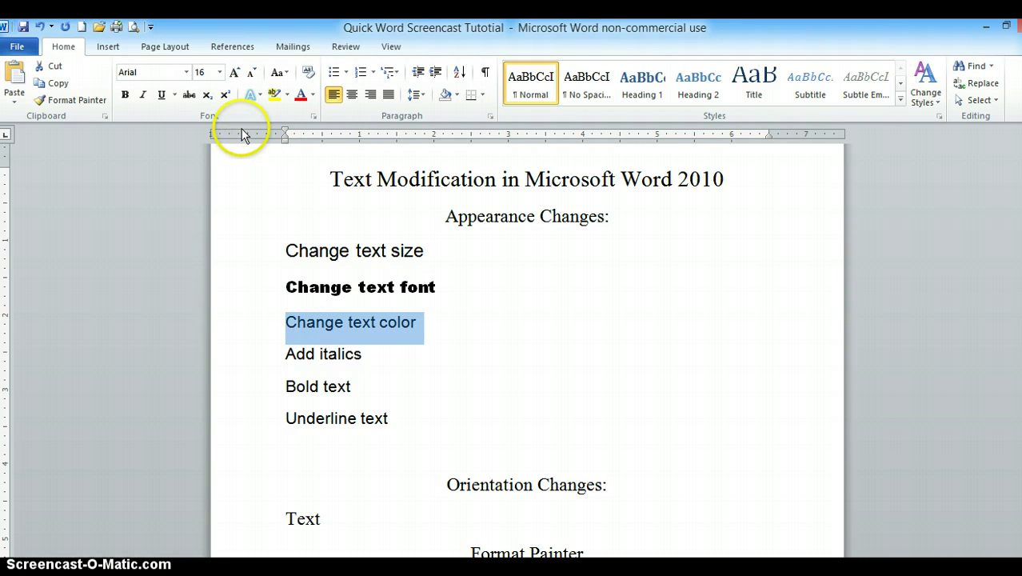
left_click(312, 95)
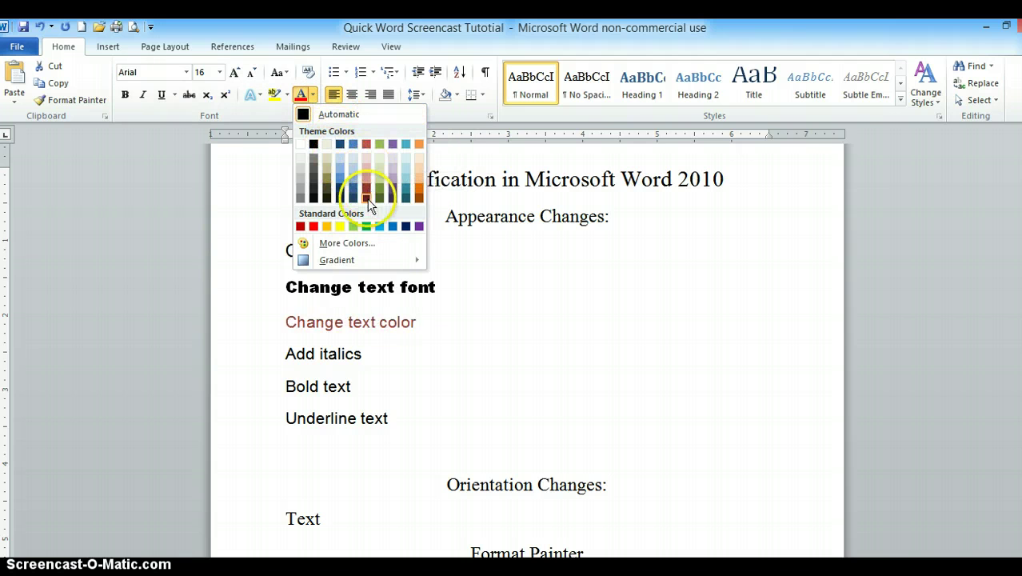
left_click(418, 226)
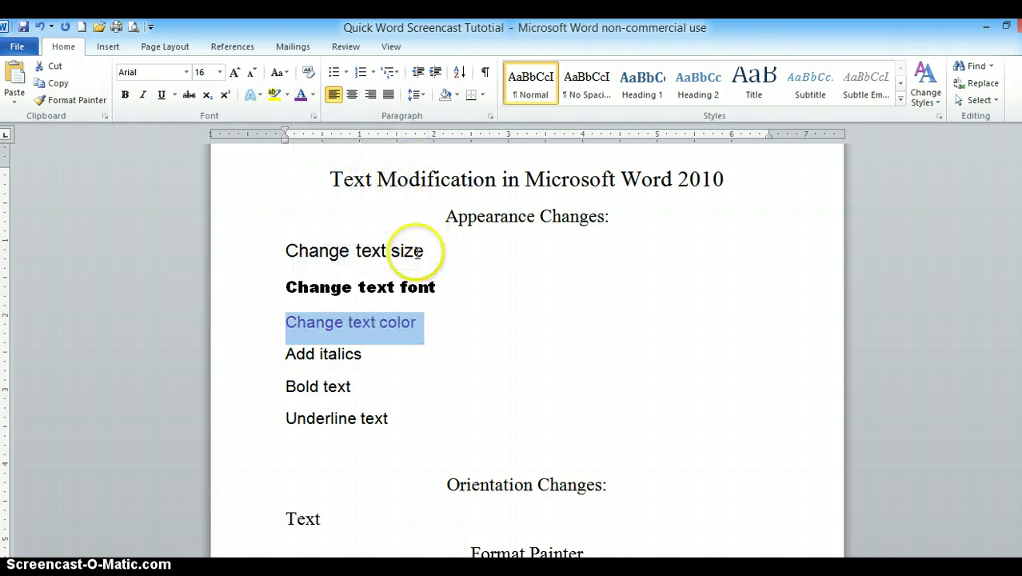
Italicize the "Add italics" line in the Appearance Changes list
left_click(382, 349)
key("Up")
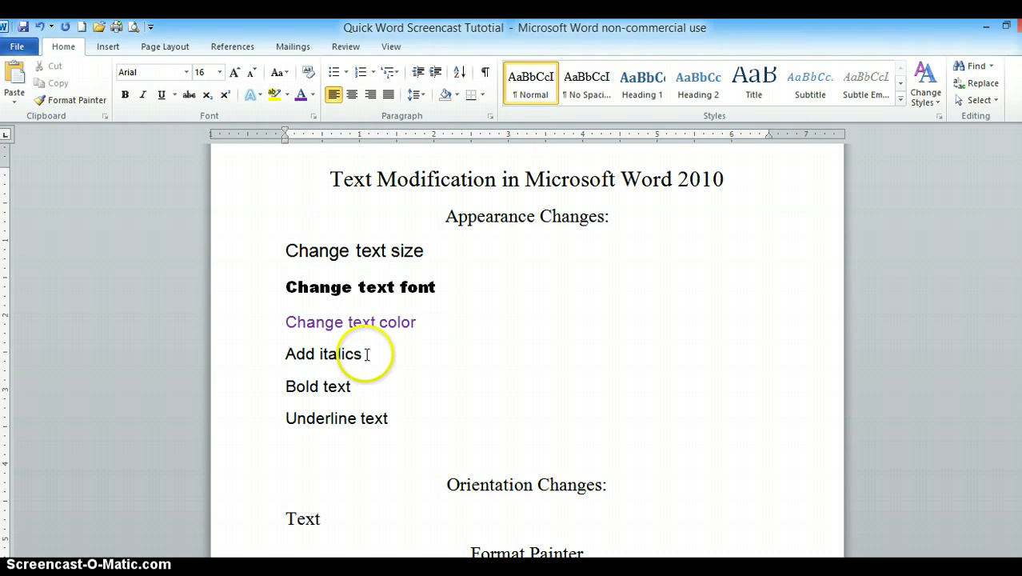
left_click_drag(368, 354, 299, 353)
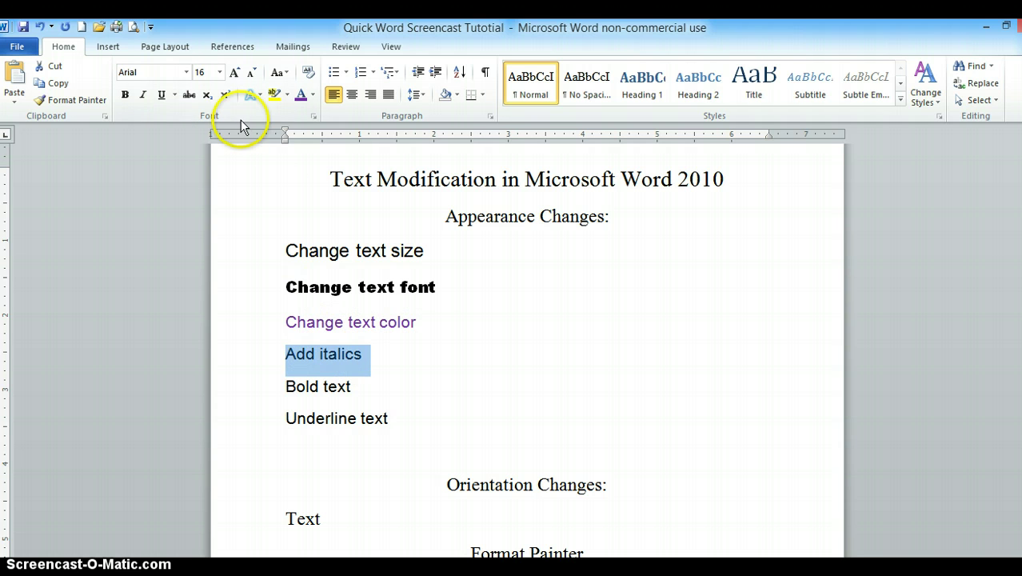
left_click(143, 95)
left_click(336, 353)
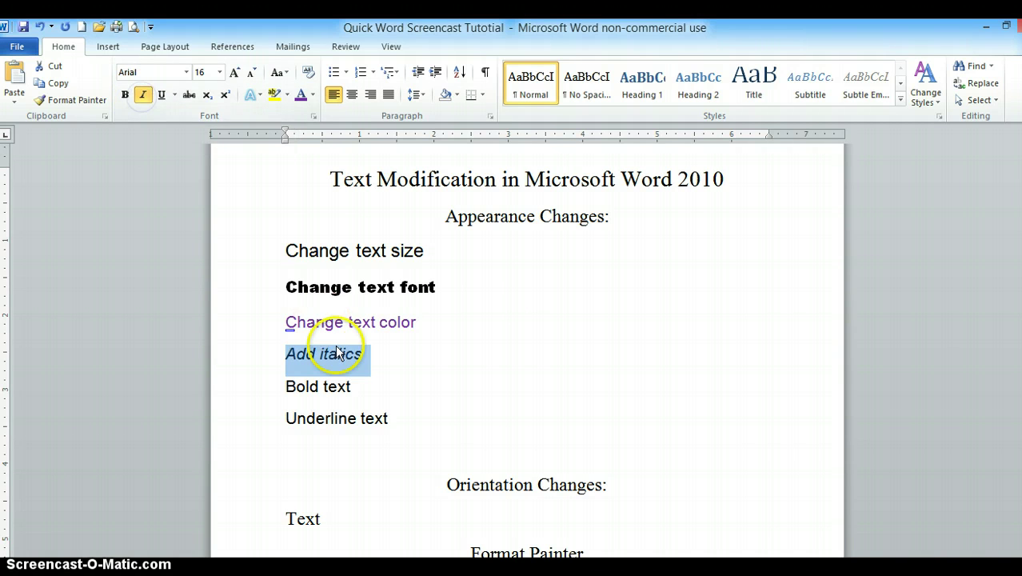
Make the "Bold text" line in the Appearance Changes list bold
left_click(359, 387)
left_click_drag(326, 385, 292, 388)
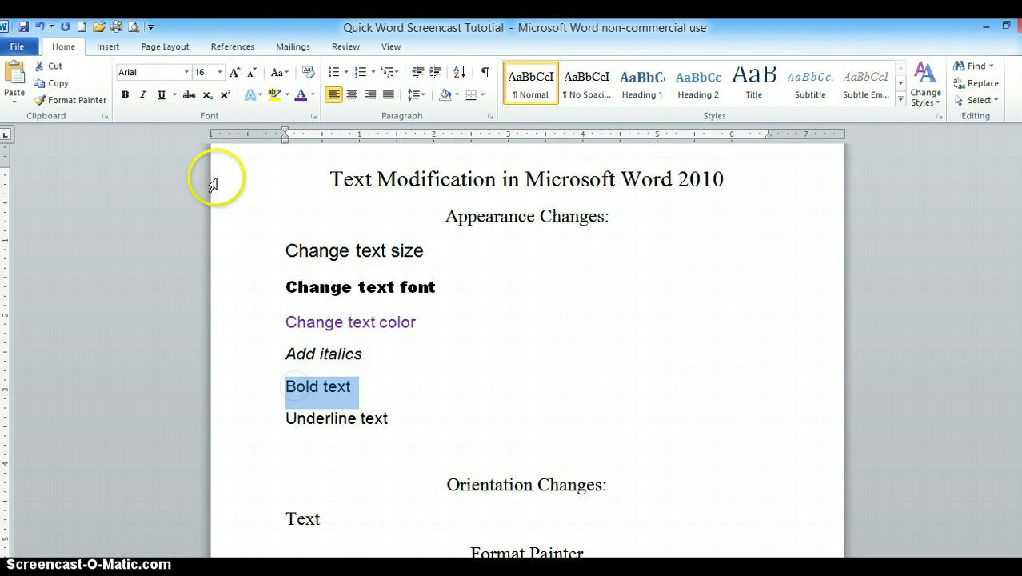
left_click(125, 95)
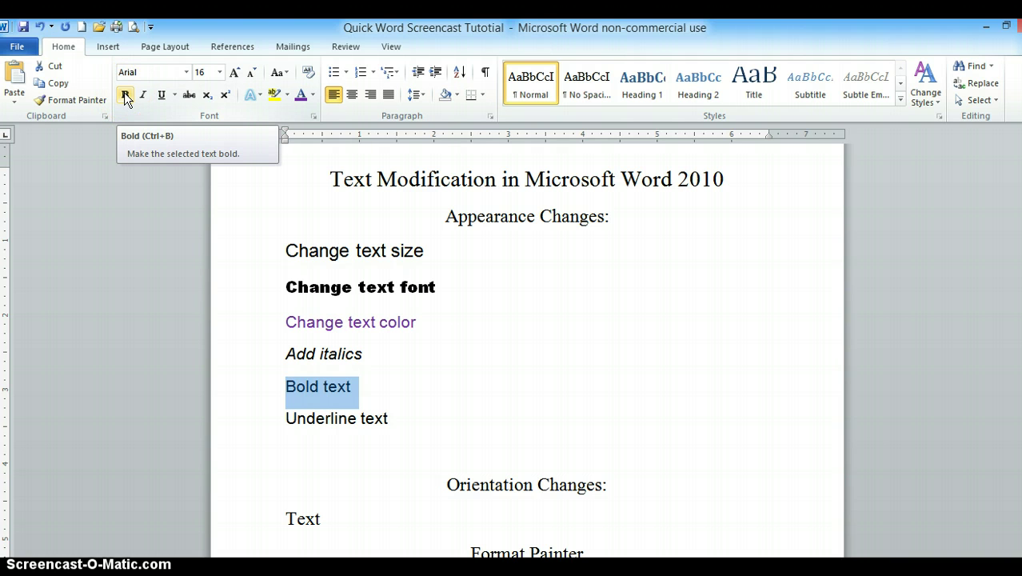
Underline the "Underline text" line and change its underline style to dotted
left_click(415, 415)
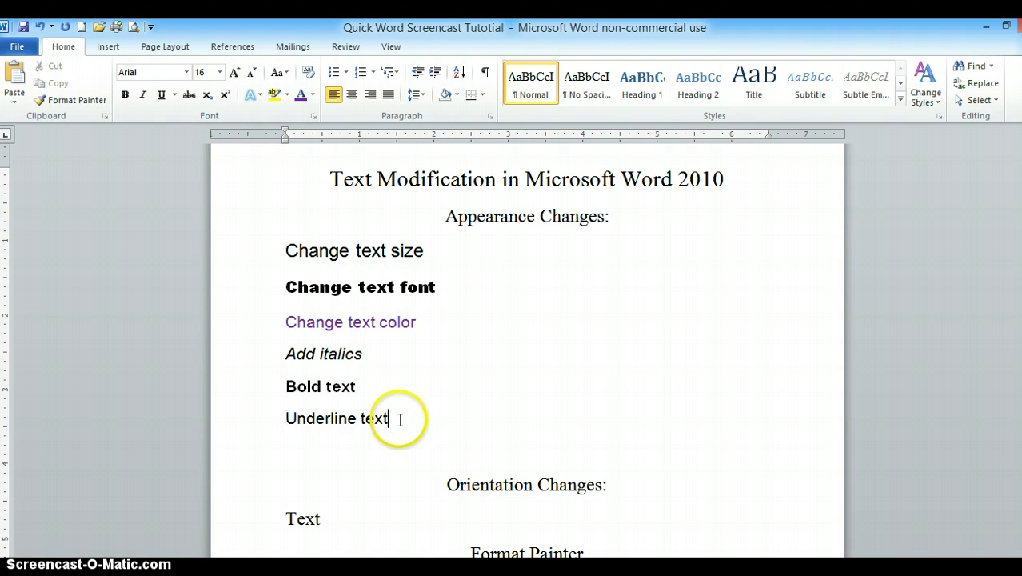
left_click_drag(399, 418, 321, 418)
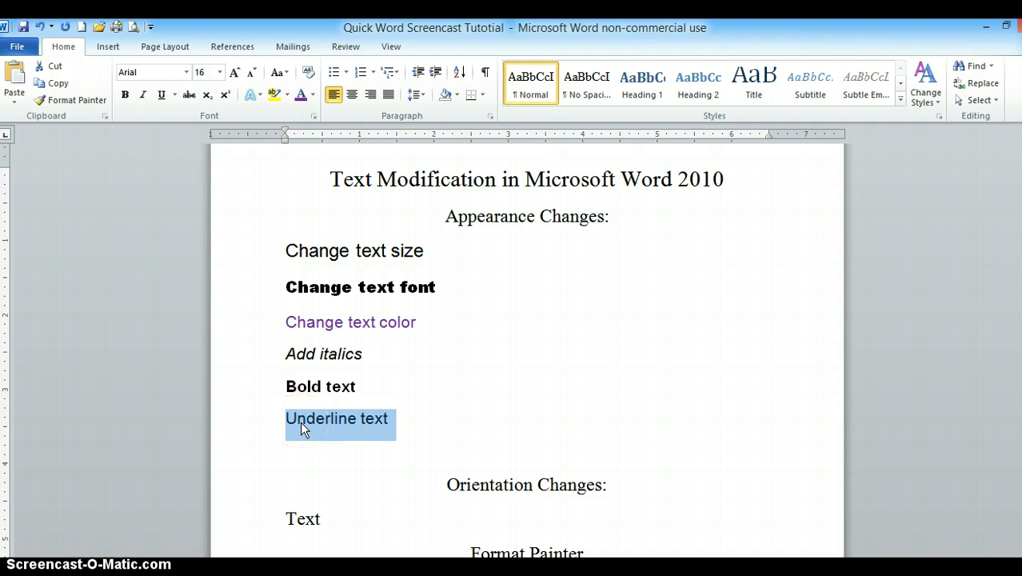
left_click(159, 94)
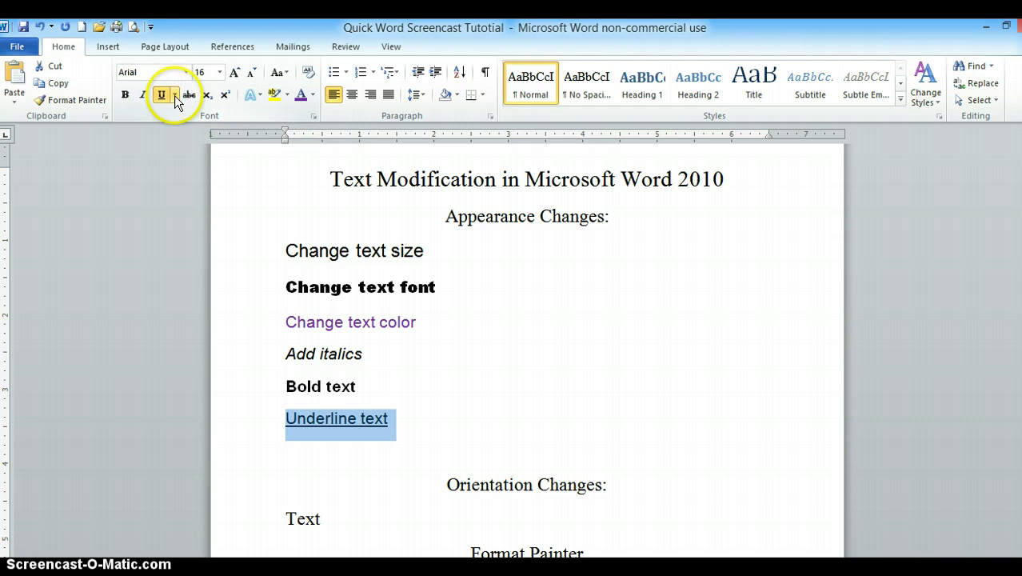
left_click(174, 95)
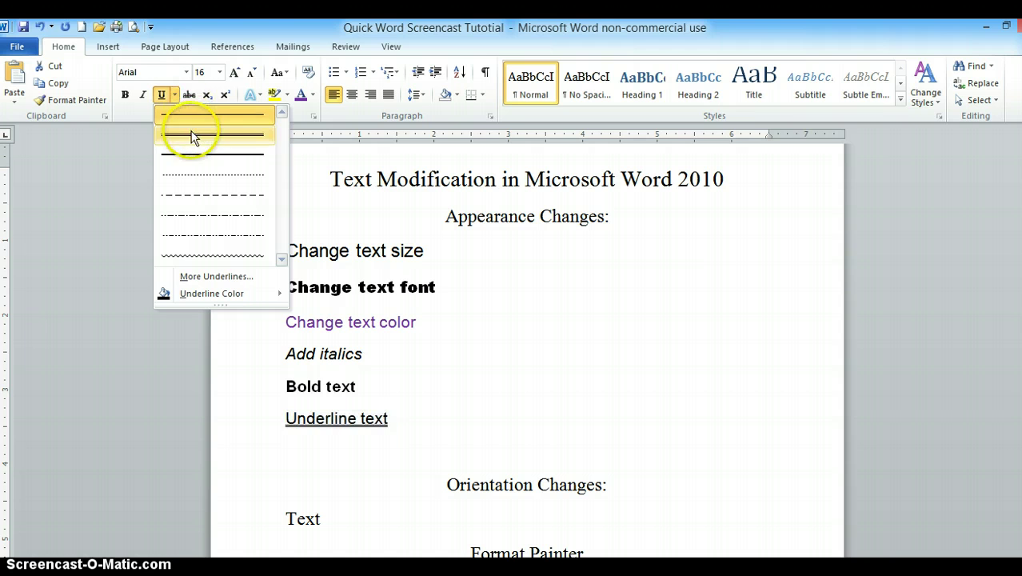
left_click(209, 177)
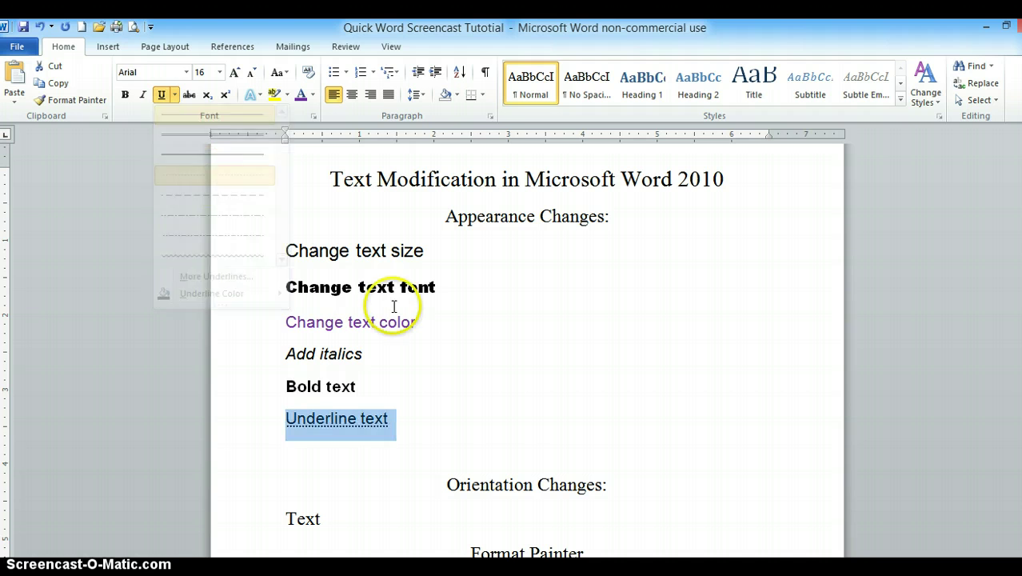
left_click(479, 392)
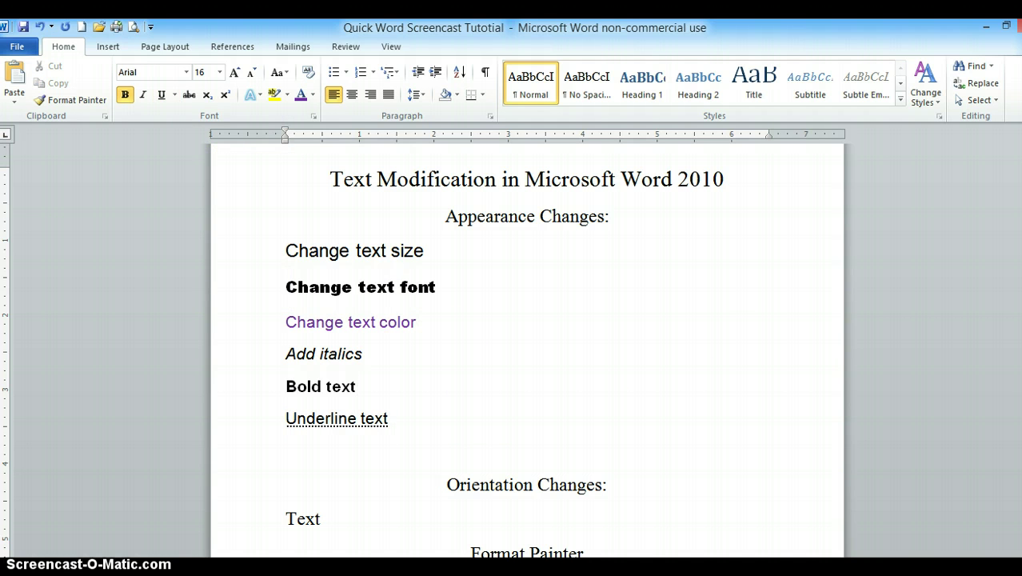
Center the "Text" line under Orientation Changes, and finally align it to the right margin
scroll(527, 344, "down", 6)
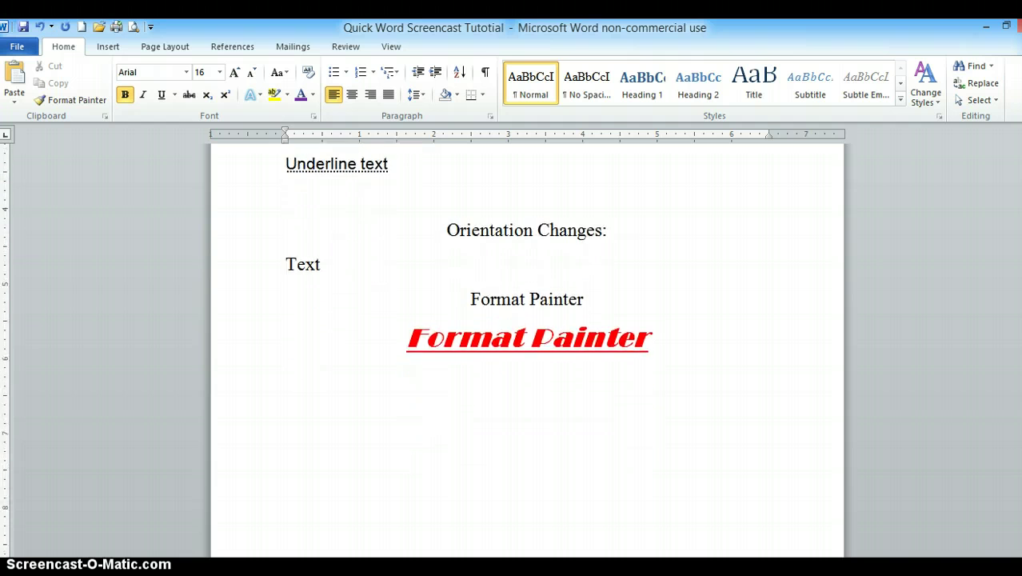
scroll(527, 344, "down", 1)
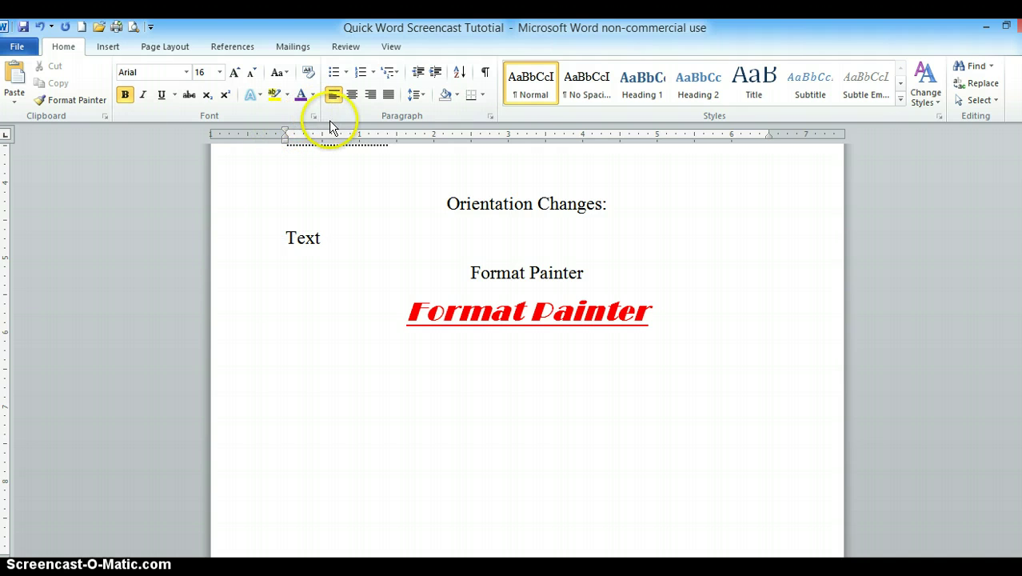
mouse_move(327, 239)
left_mouse_down()
mouse_move(287, 238)
mouse_move(342, 239)
left_mouse_up()
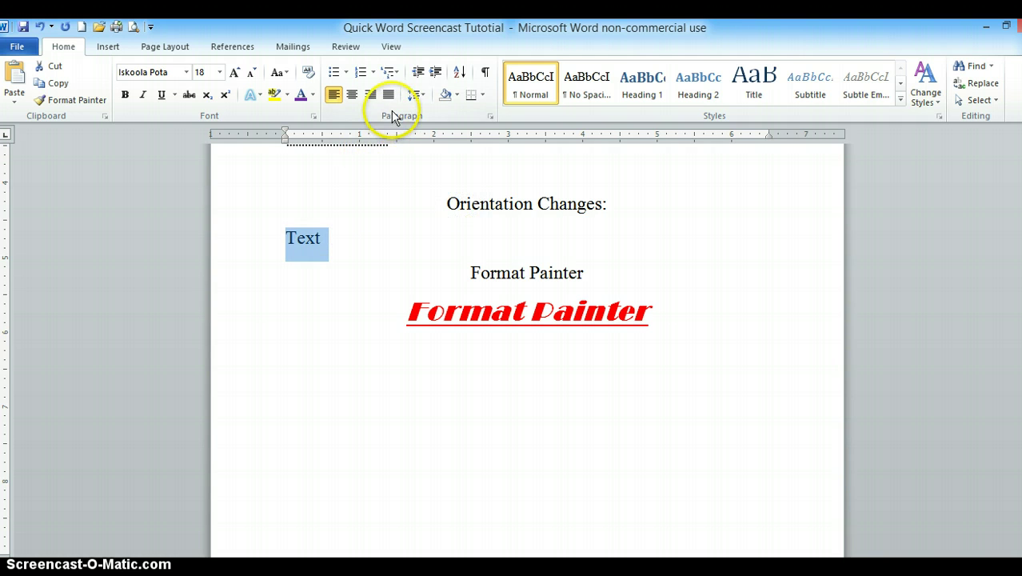
left_click(350, 94)
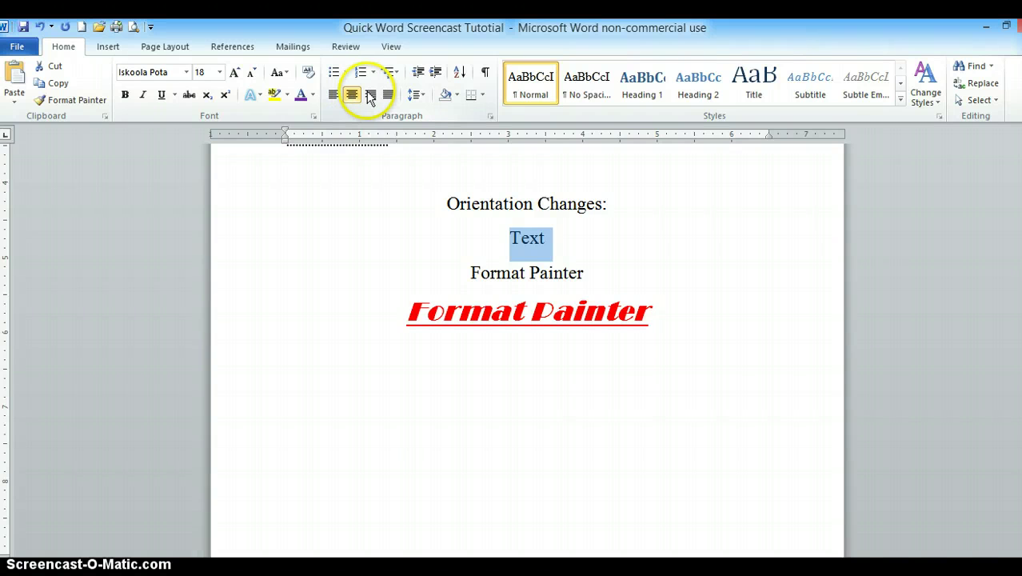
left_click(369, 94)
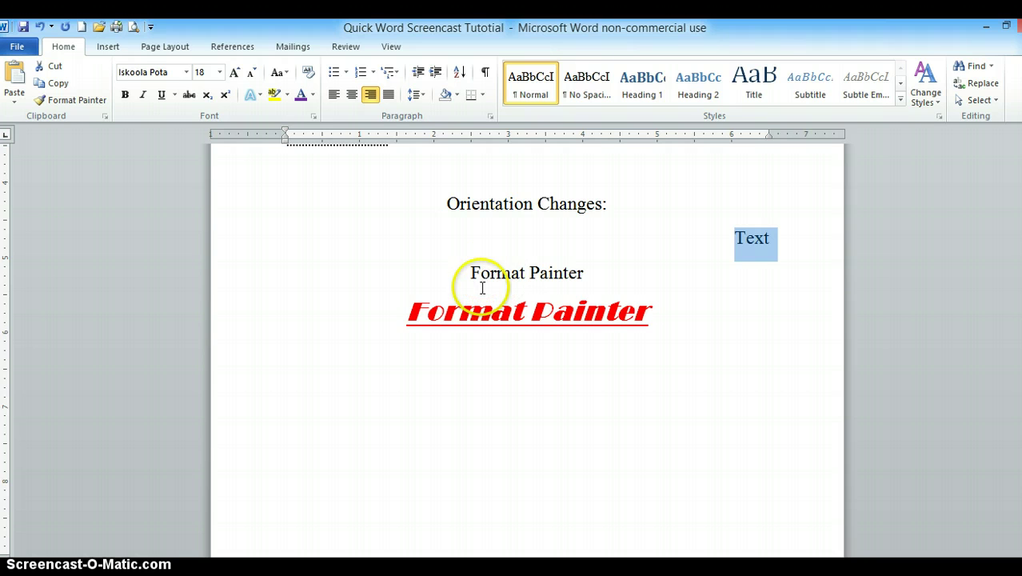
Copy the formatting of the red underlined "Format Painter" line onto the "Text" line with Format Painter
left_click(411, 312)
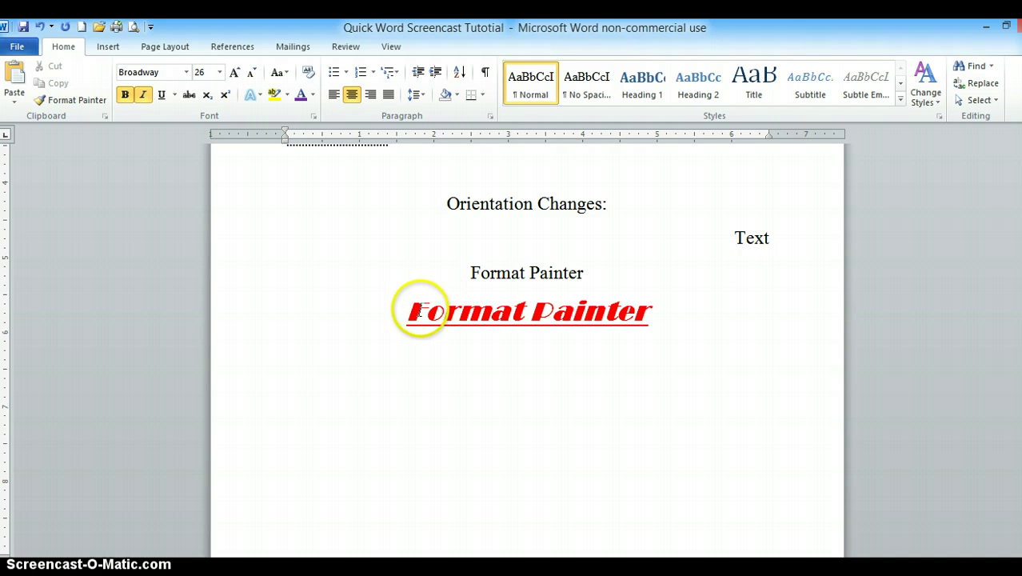
left_click_drag(416, 311, 632, 316)
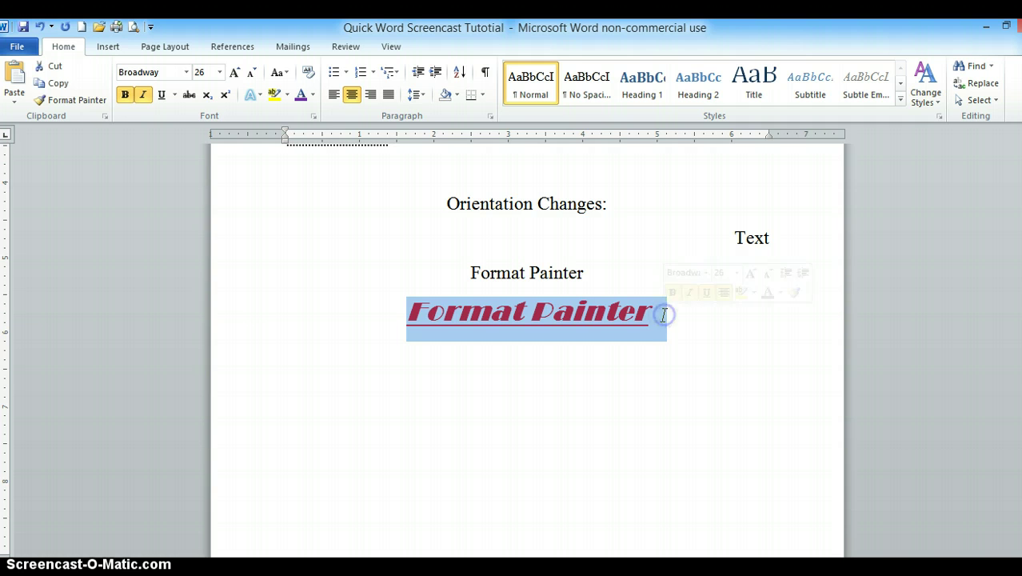
left_click(69, 102)
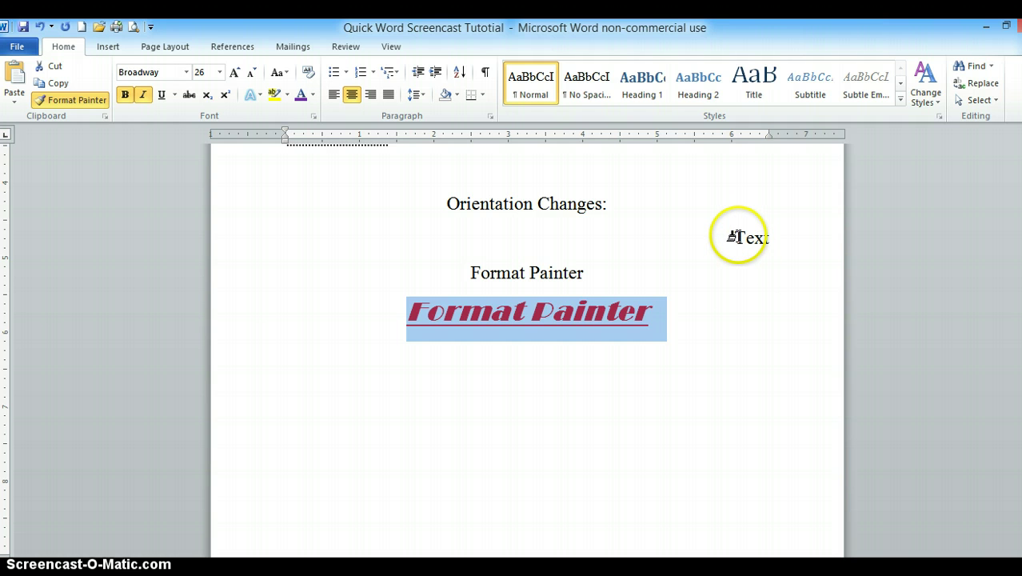
left_click_drag(731, 236, 774, 235)
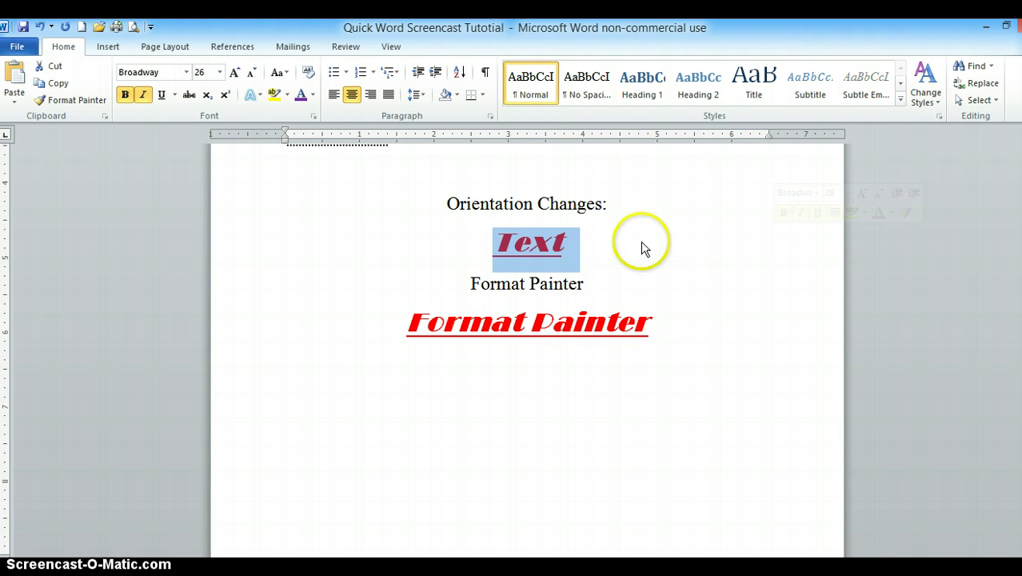